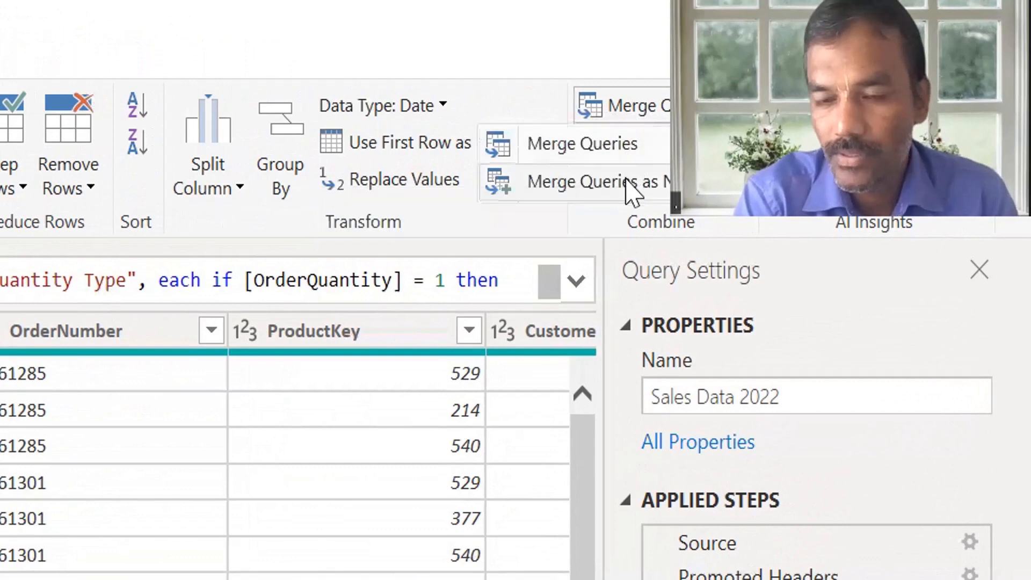
Step: Examine the columns of the Sales Data 2022 query from ProductKey through Quantity Type
{"action": "left_click", "coordinate": [518, 49]}
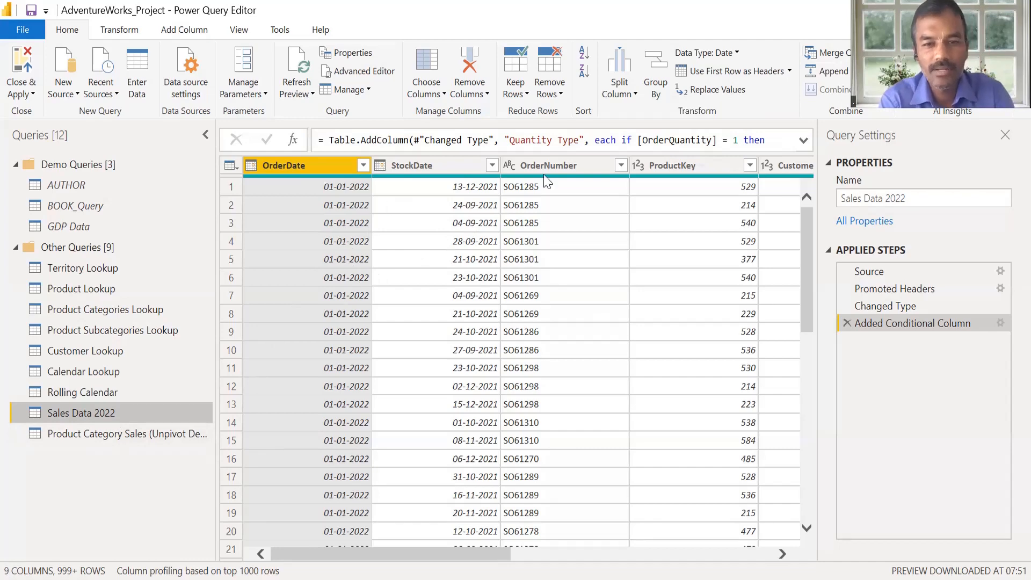
{"action": "left_click", "coordinate": [686, 163]}
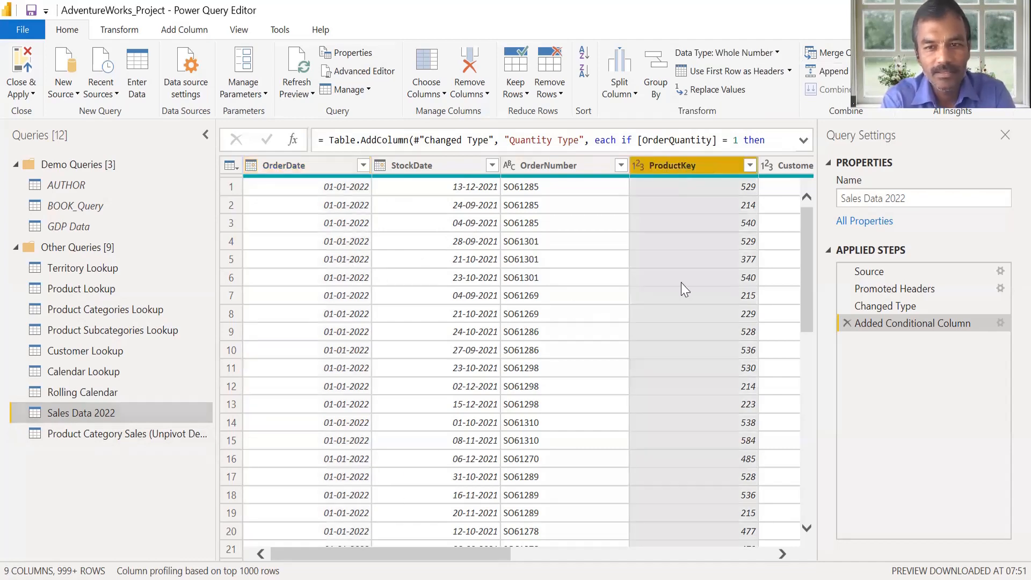
{"action": "key", "text": "Right"}
{"action": "key", "text": "Right"}
{"action": "key", "text": "Right"}
{"action": "key", "text": "Right"}
{"action": "key", "text": "Right"}
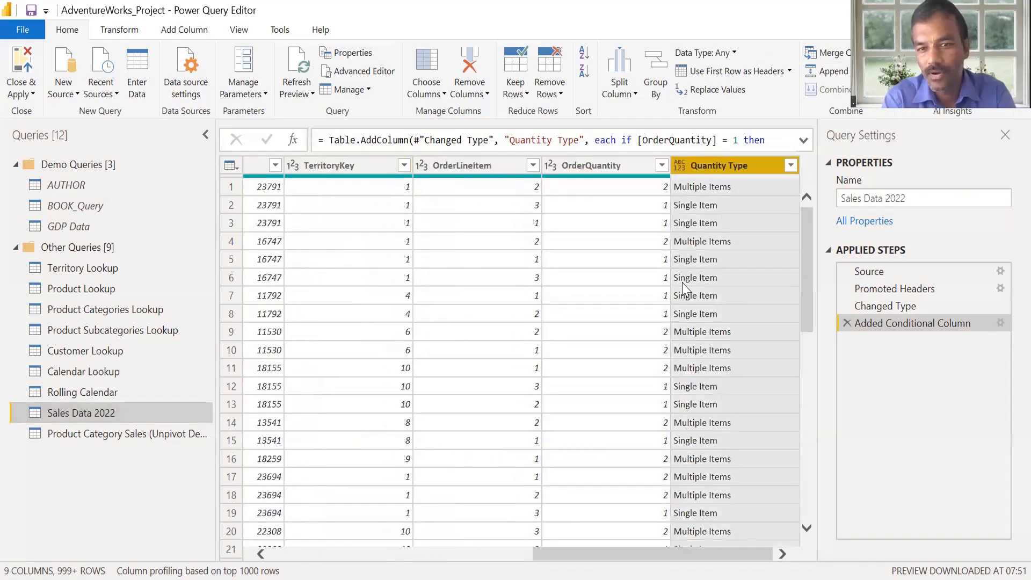
{"action": "key", "text": "Left"}
{"action": "key", "text": "Left"}
{"action": "key", "text": "Left"}
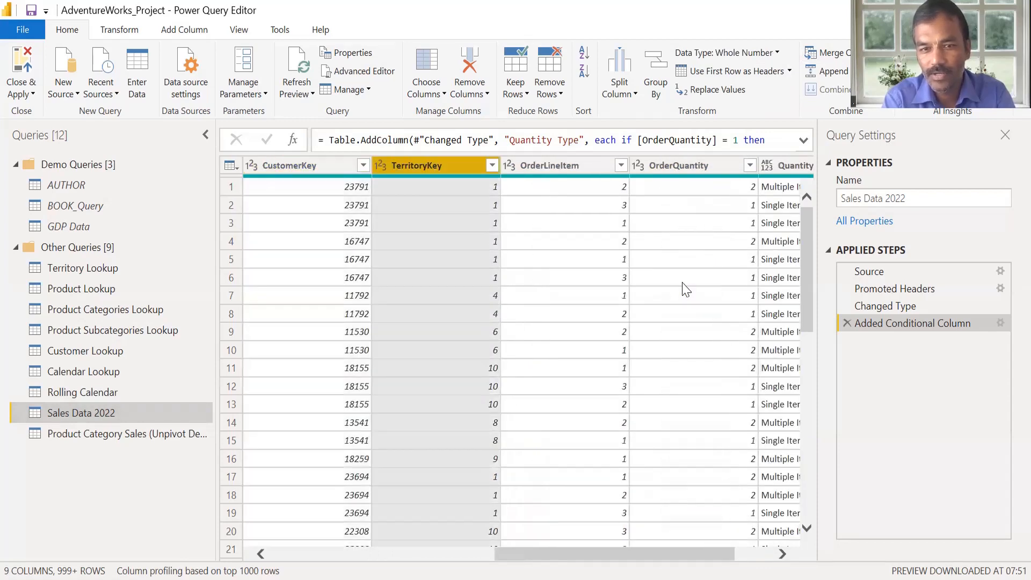
{"action": "key", "text": "Right"}
{"action": "key", "text": "Right"}
{"action": "key", "text": "Right"}
Step: Open the Product Lookup query and review its columns from ProductKey through Discounted Price
{"action": "left_click", "coordinate": [120, 293]}
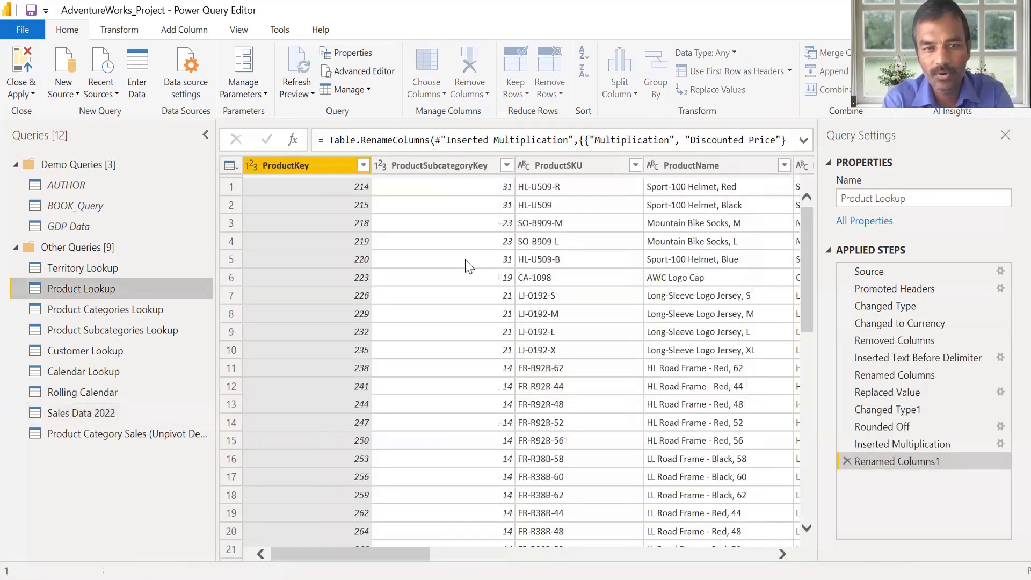
{"action": "left_click", "coordinate": [468, 263]}
{"action": "key", "text": "Right"}
{"action": "key", "text": "Right"}
{"action": "key", "text": "Right"}
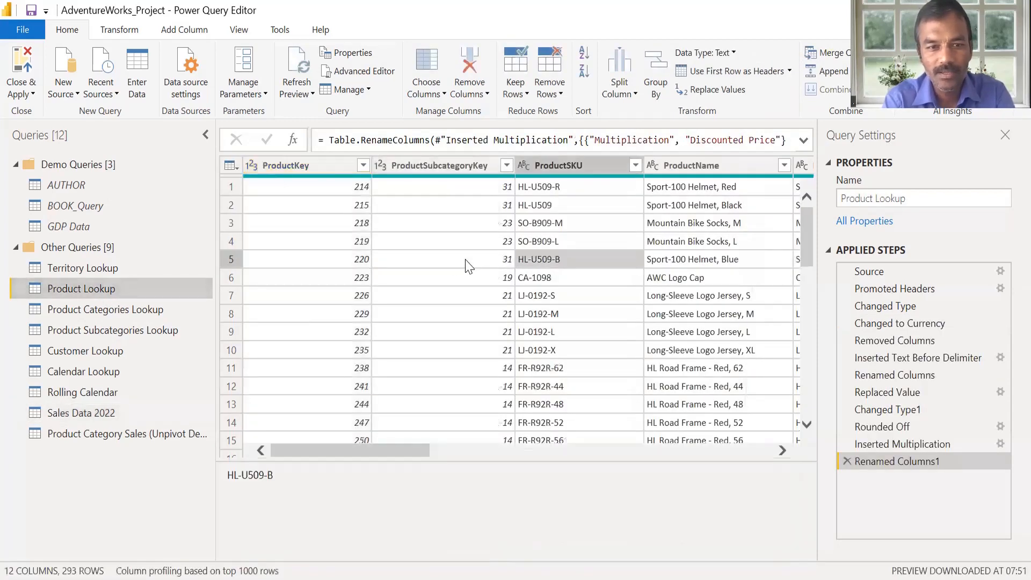
{"action": "key", "text": "Right"}
{"action": "key", "text": "Right"}
{"action": "key", "text": "Right"}
{"action": "key", "text": "Right"}
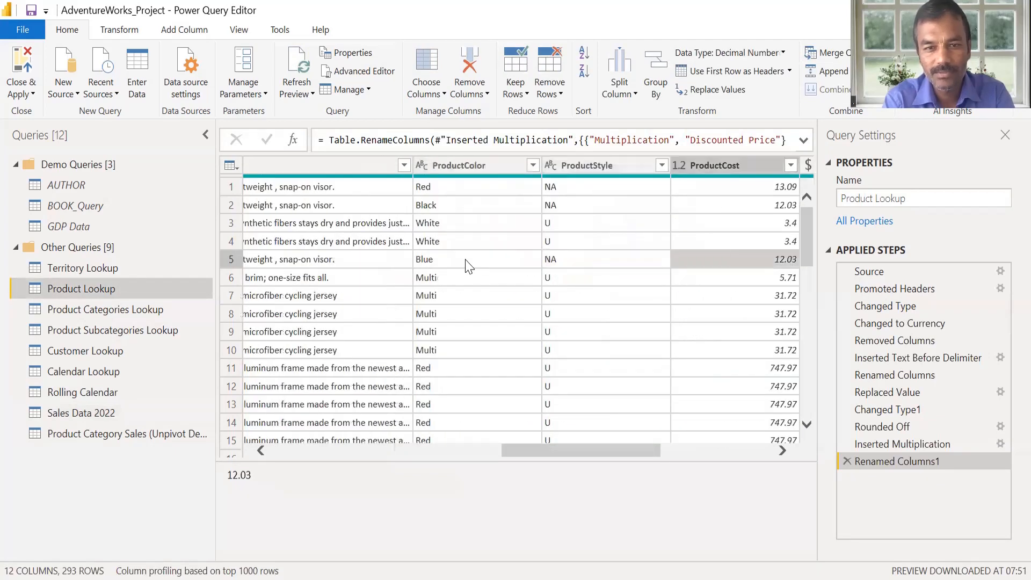
{"action": "key", "text": "Left"}
{"action": "key", "text": "Left"}
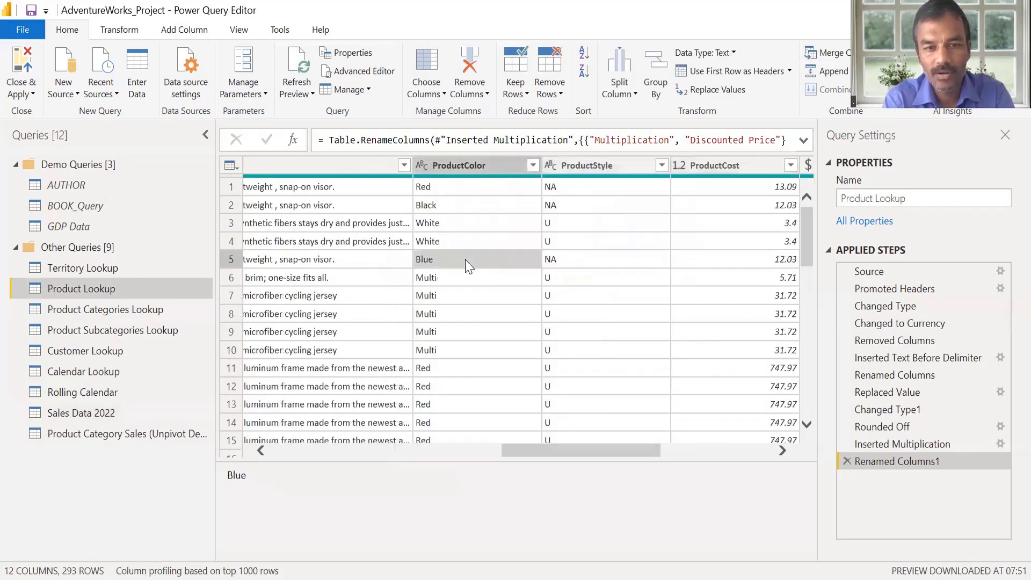
{"action": "key", "text": "Right"}
{"action": "key", "text": "Right"}
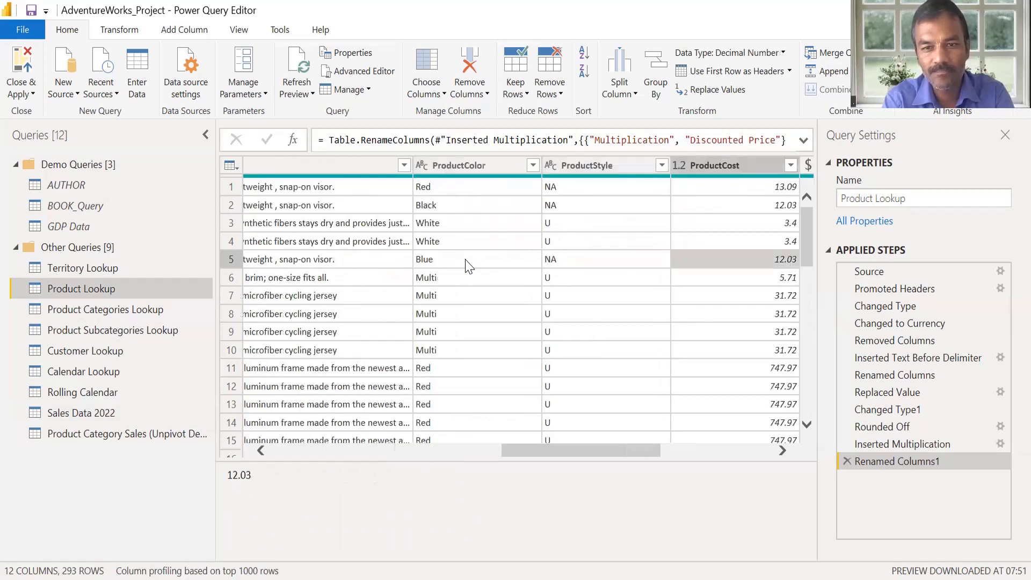
{"action": "key", "text": "Right"}
{"action": "key", "text": "Right"}
{"action": "key", "text": "Right"}
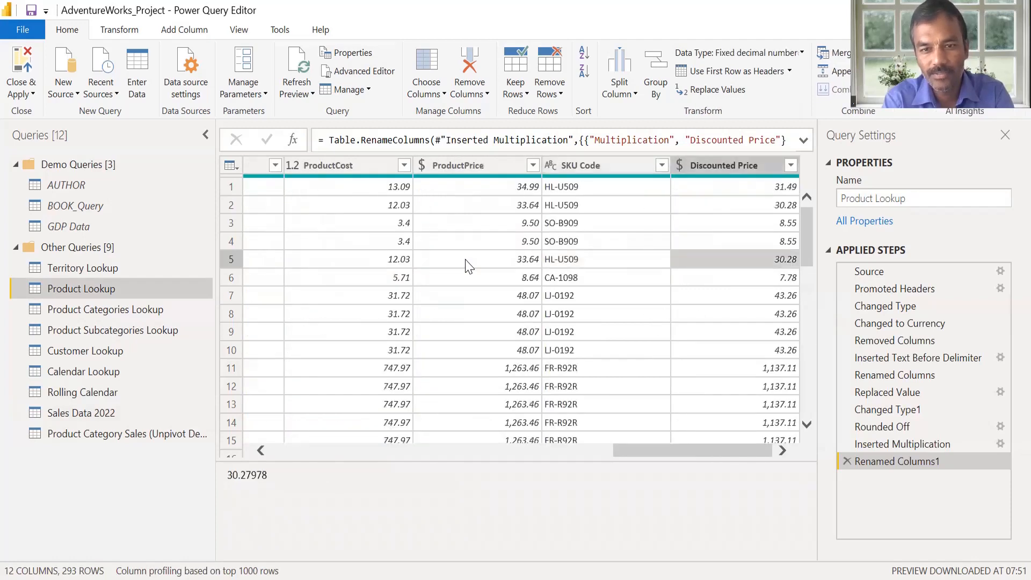
{"action": "key", "text": "Left"}
{"action": "key", "text": "Left"}
{"action": "key", "text": "Left"}
{"action": "key", "text": "Right"}
{"action": "key", "text": "Right"}
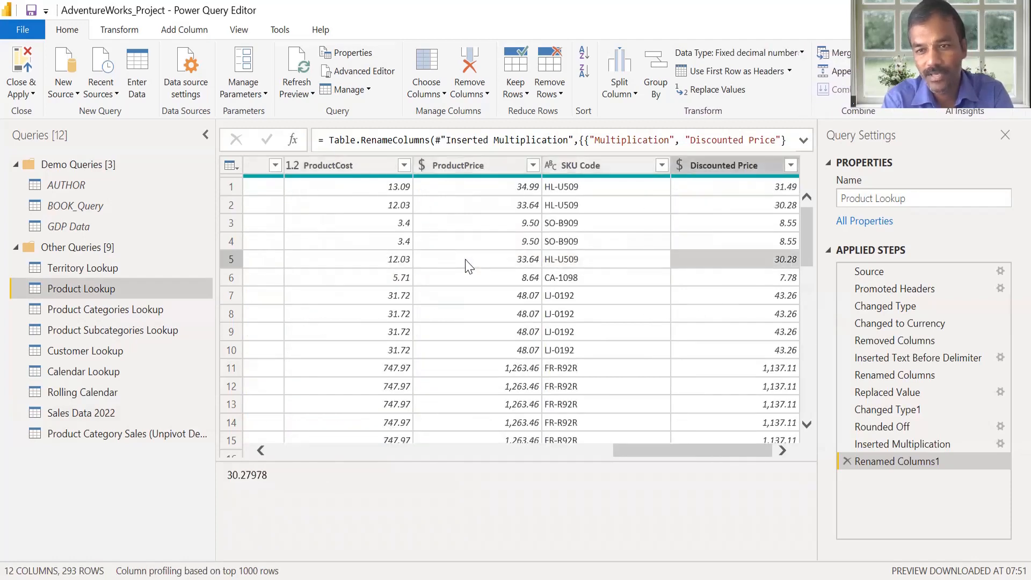
{"action": "key", "text": "Left"}
{"action": "key", "text": "Left"}
{"action": "key", "text": "Left"}
{"action": "key", "text": "Left"}
{"action": "key", "text": "Left"}
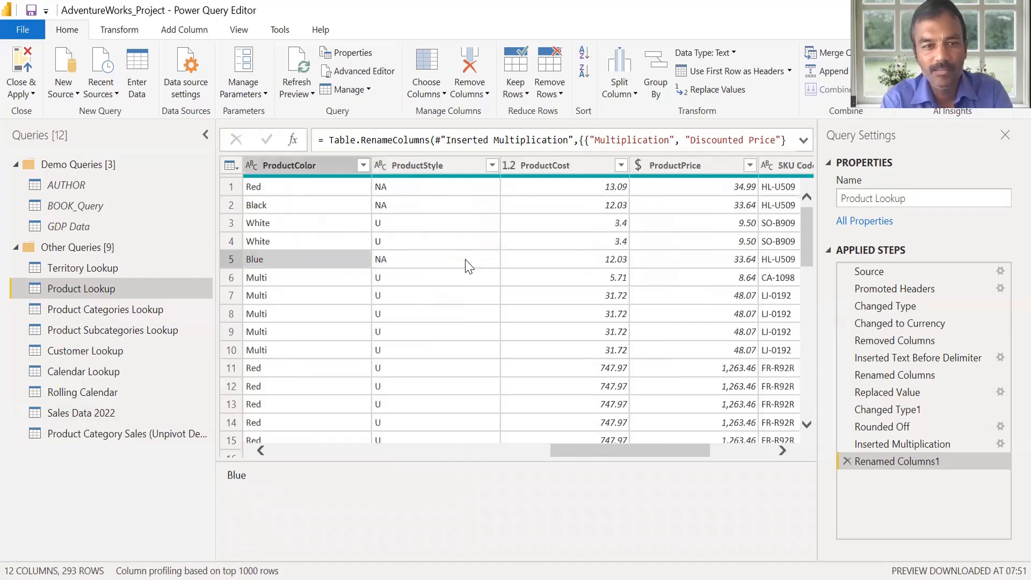
{"action": "key", "text": "Left"}
{"action": "key", "text": "Left"}
{"action": "key", "text": "Left"}
{"action": "key", "text": "Left"}
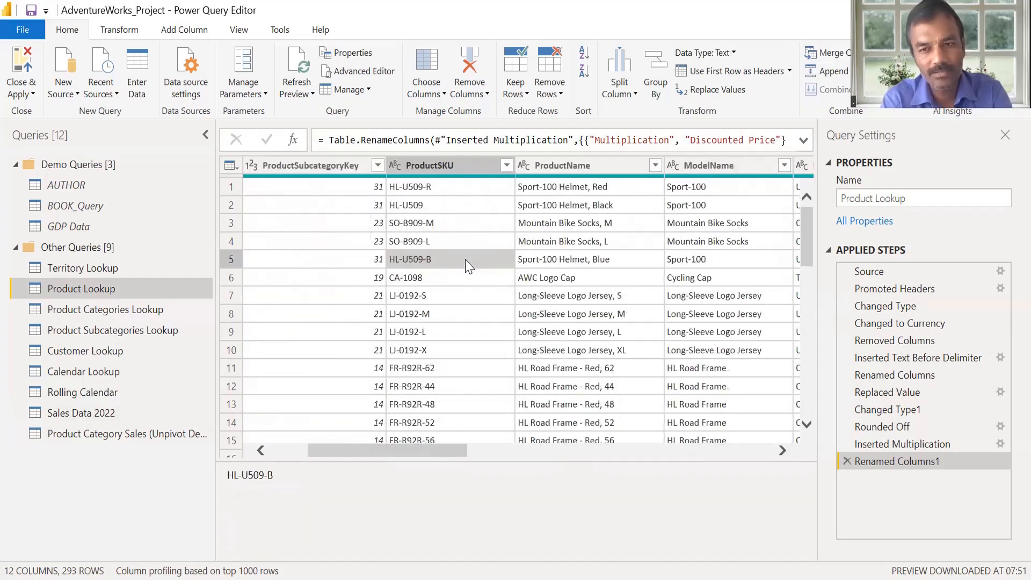
{"action": "key", "text": "Left"}
{"action": "key", "text": "Right"}
{"action": "key", "text": "Left"}
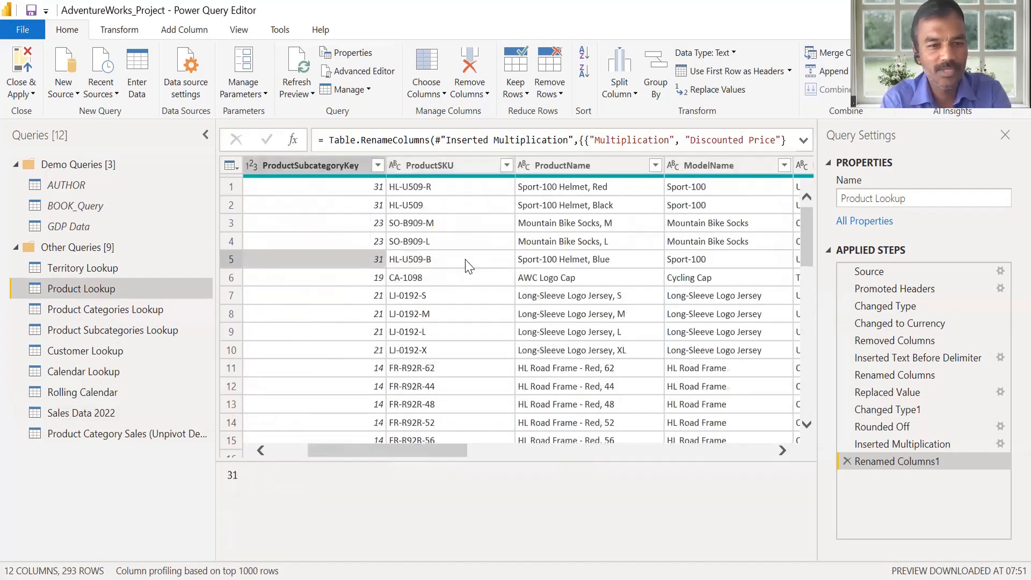
{"action": "key", "text": "Left"}
{"action": "key", "text": "Left"}
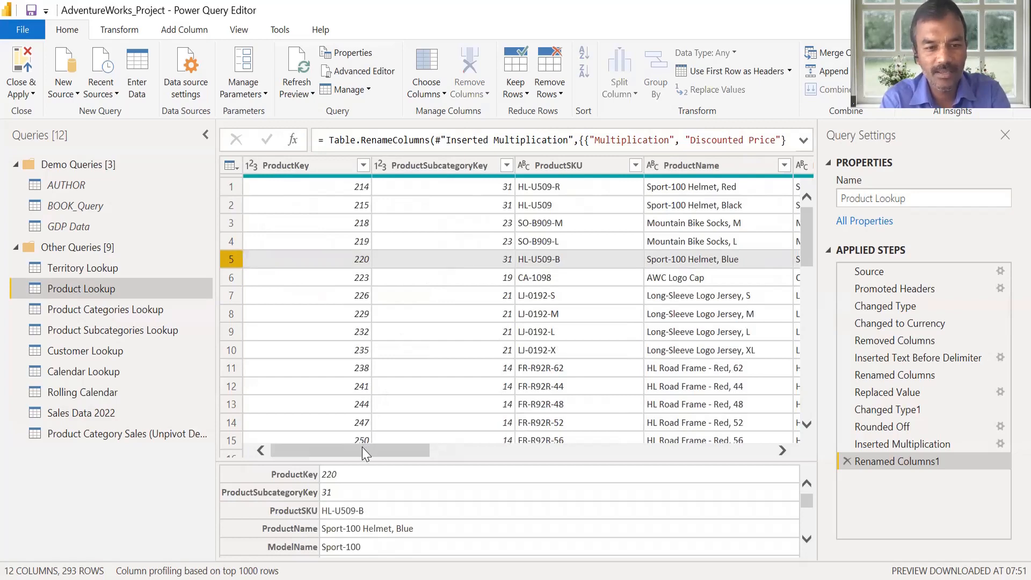
{"action": "left_click_drag", "start_coordinate": [362, 452], "coordinate": [732, 424]}
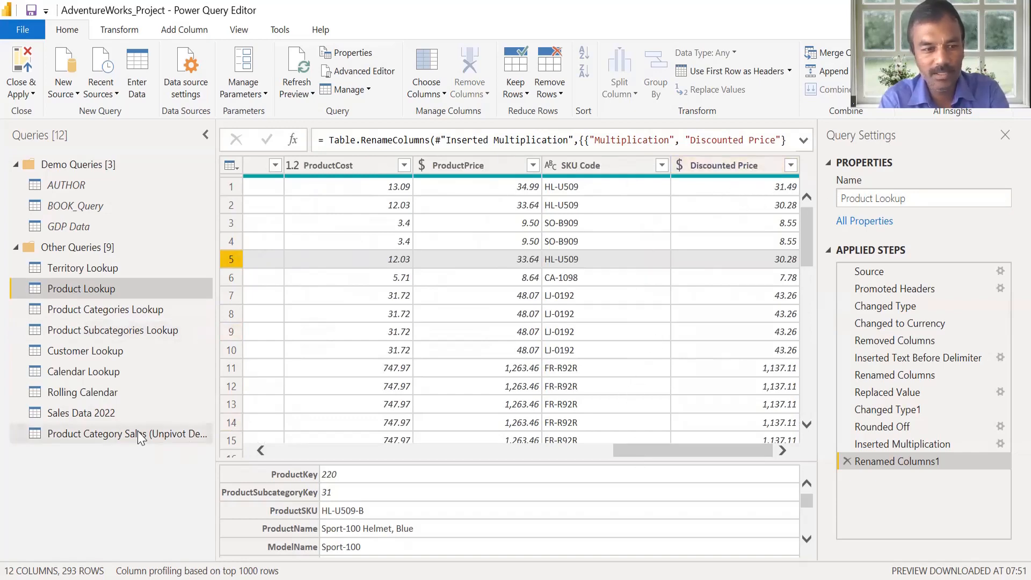
Step: Review the Sales Data 2022 columns again and compare its ProductKey column with the one in Product Lookup
{"action": "left_click", "coordinate": [98, 417]}
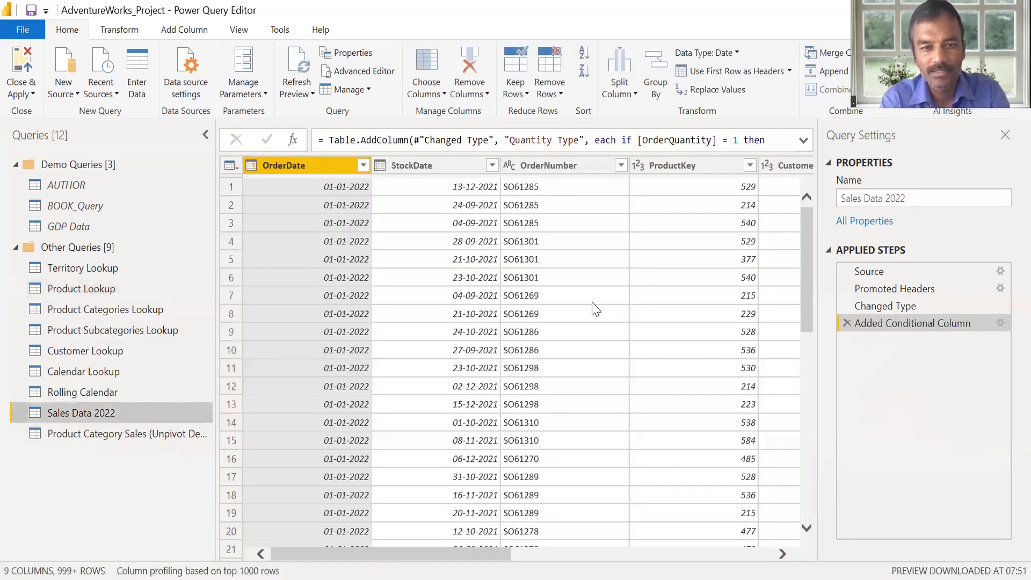
{"action": "key", "text": "Right"}
{"action": "key", "text": "Right"}
{"action": "key", "text": "Right"}
{"action": "key", "text": "Right"}
{"action": "key", "text": "Right"}
{"action": "key", "text": "Right"}
{"action": "key", "text": "Right"}
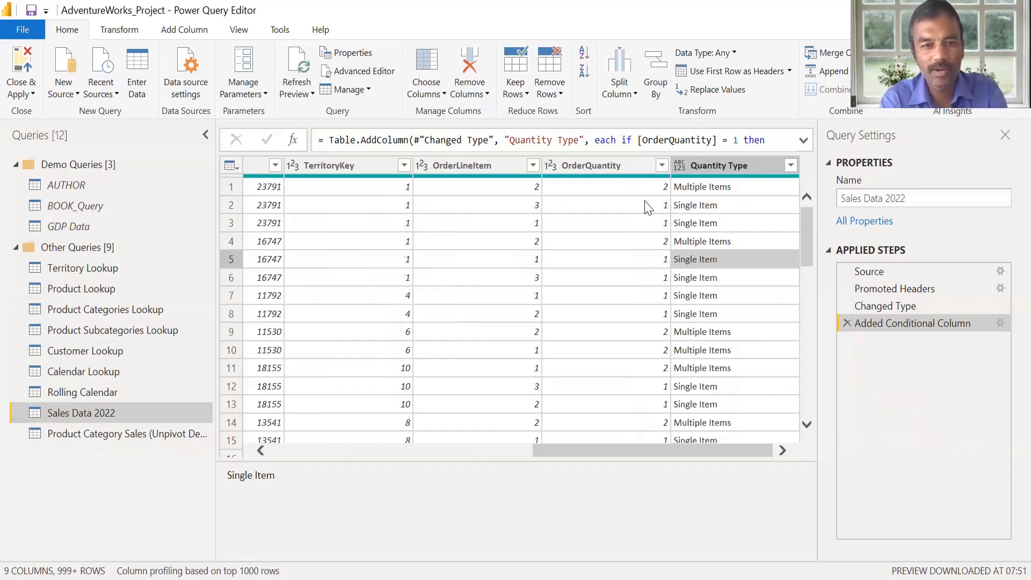
{"action": "left_click_drag", "start_coordinate": [557, 451], "coordinate": [294, 458]}
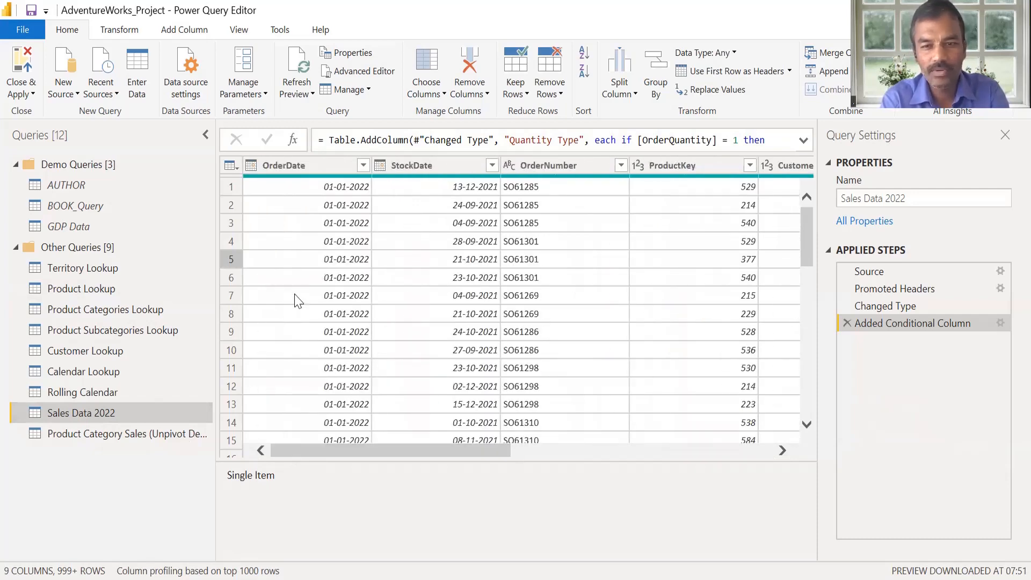
{"action": "left_click", "coordinate": [675, 163]}
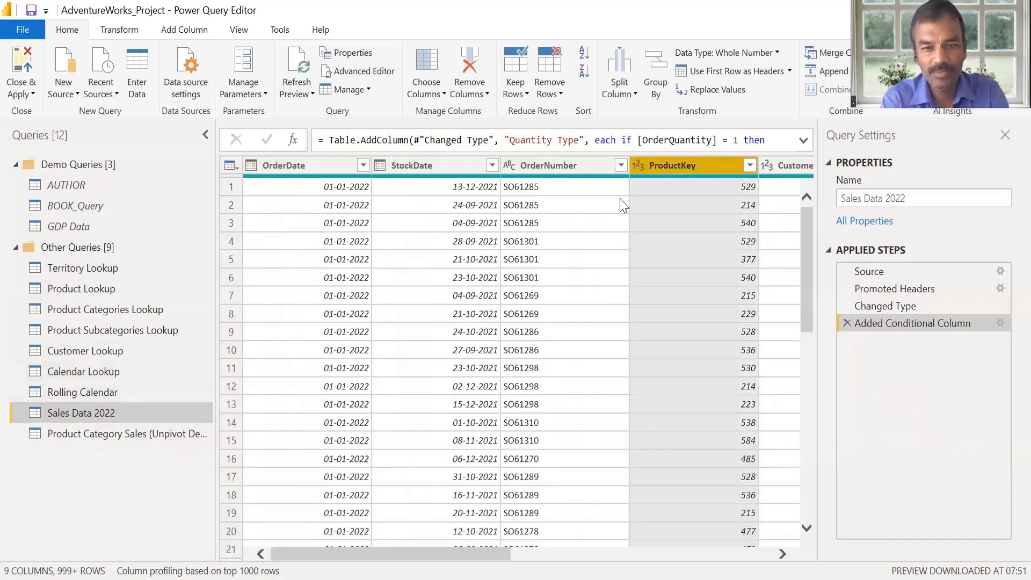
{"action": "left_click", "coordinate": [78, 290]}
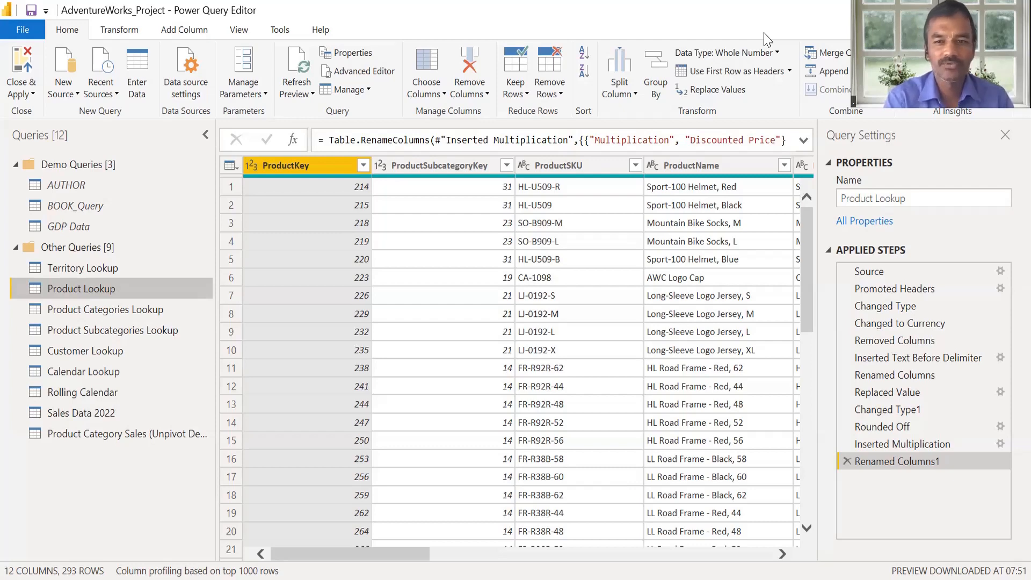
Step: Merge Product Lookup into the Sales Data 2022 query, matching on ProductKey in both tables with a Left Outer join
{"action": "left_click", "coordinate": [75, 413]}
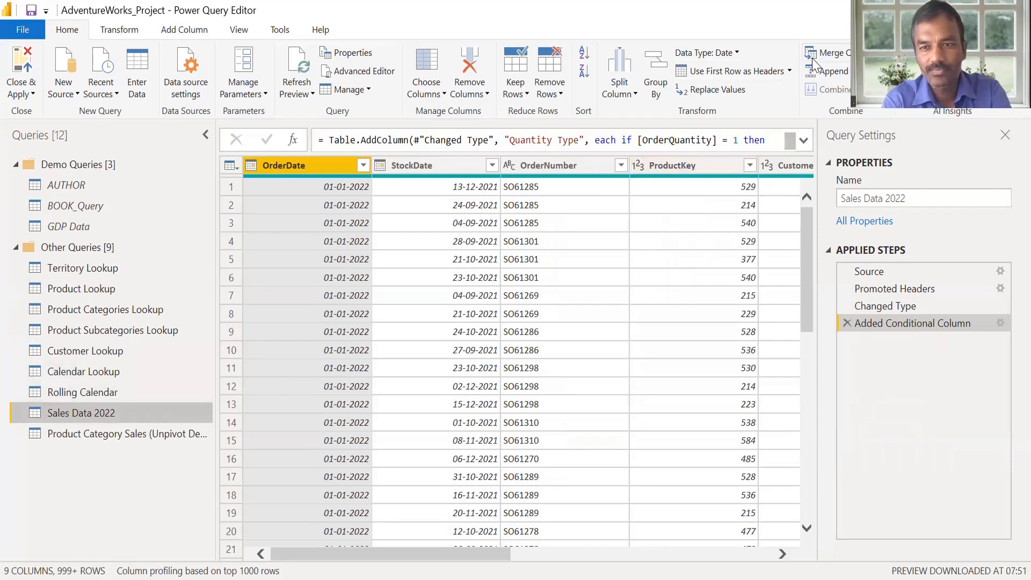
{"action": "left_click", "coordinate": [853, 53]}
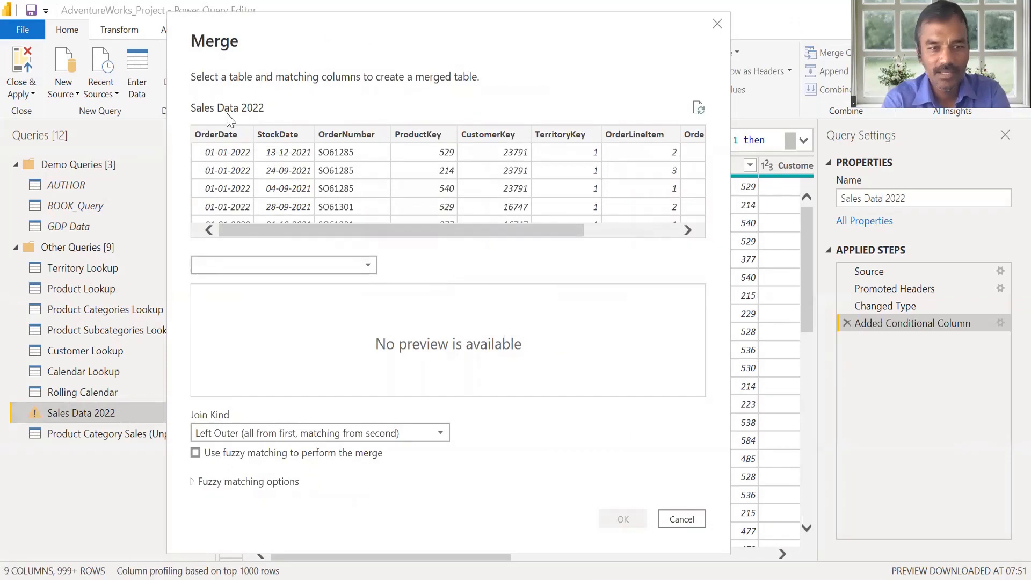
{"action": "left_click", "coordinate": [367, 260]}
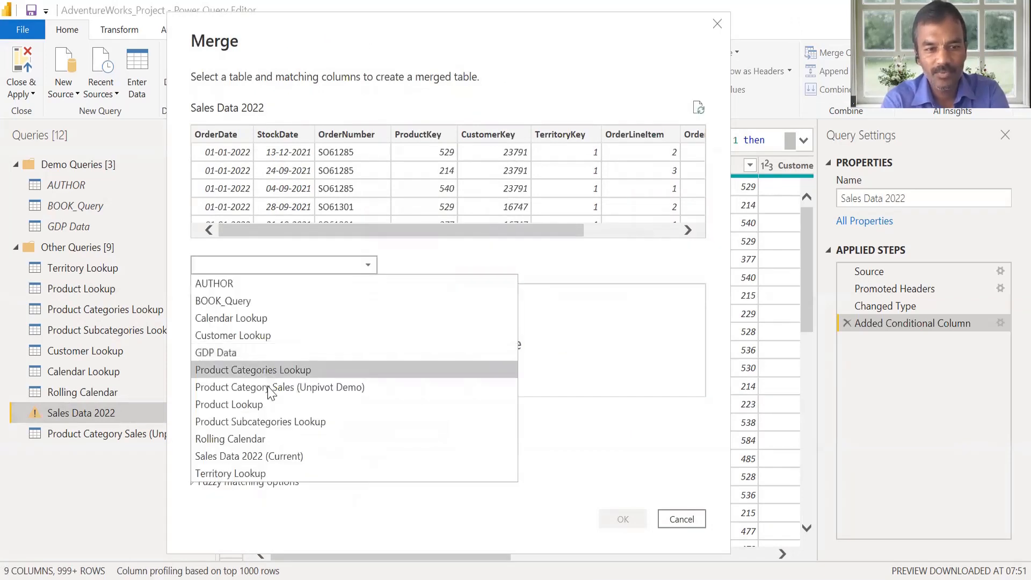
{"action": "left_click", "coordinate": [268, 406]}
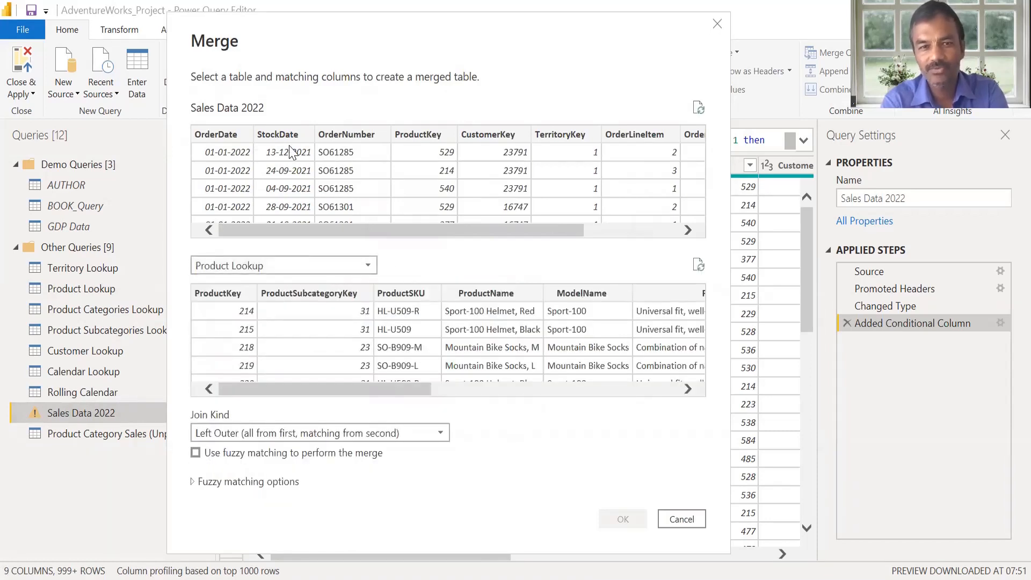
{"action": "left_click", "coordinate": [413, 135]}
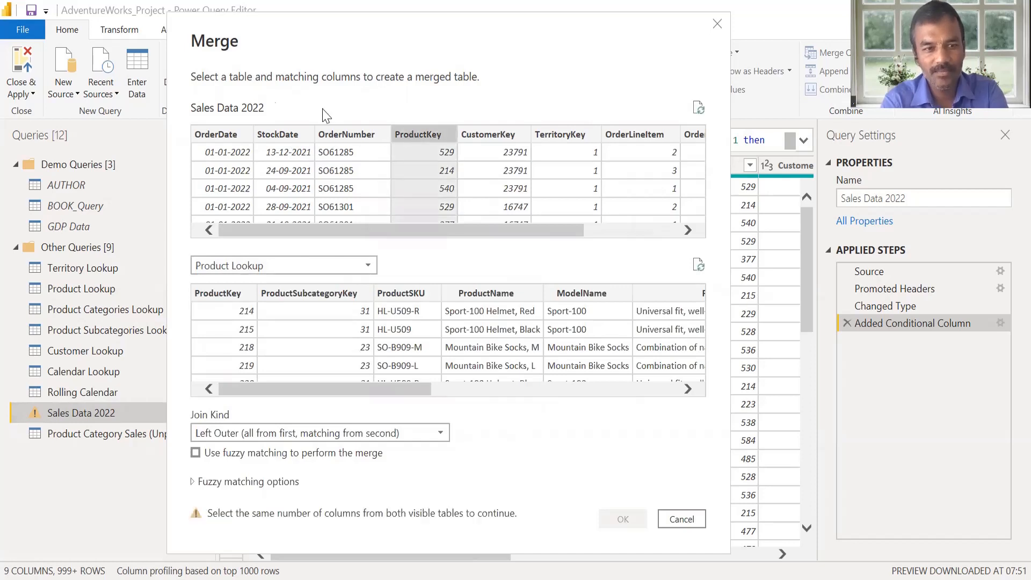
{"action": "left_click", "coordinate": [228, 298]}
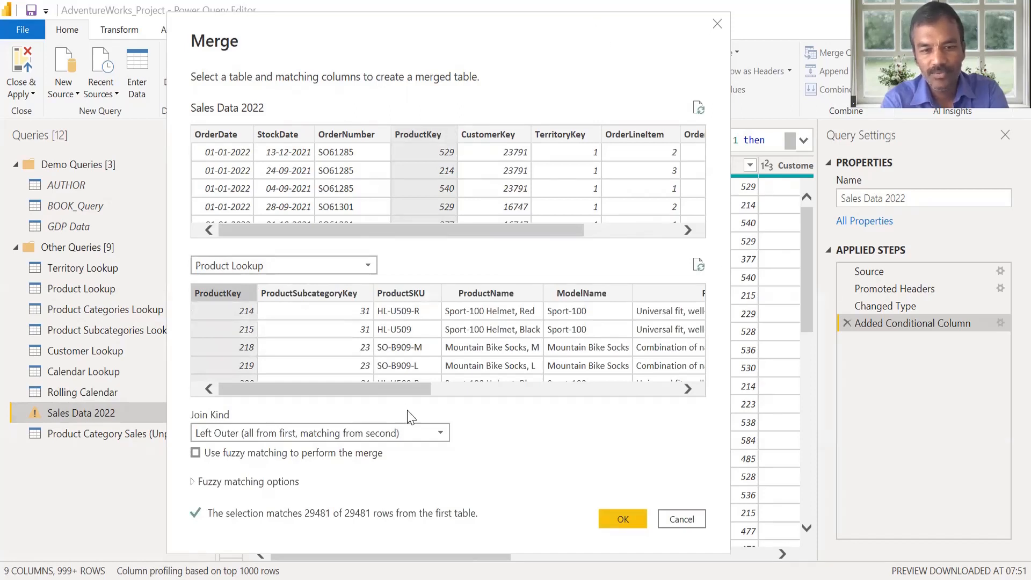
{"action": "left_click", "coordinate": [442, 423]}
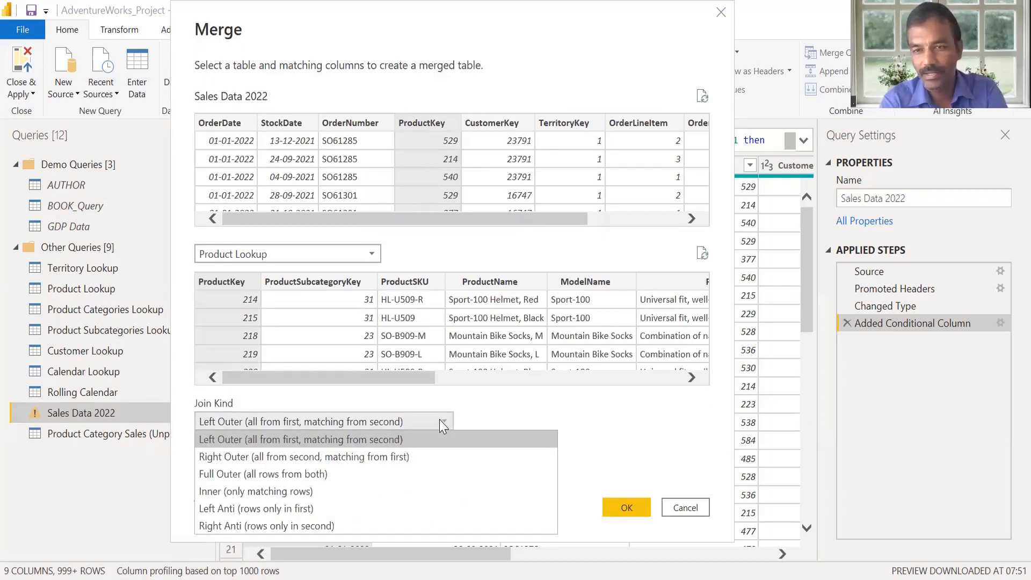
{"action": "left_click", "coordinate": [516, 414]}
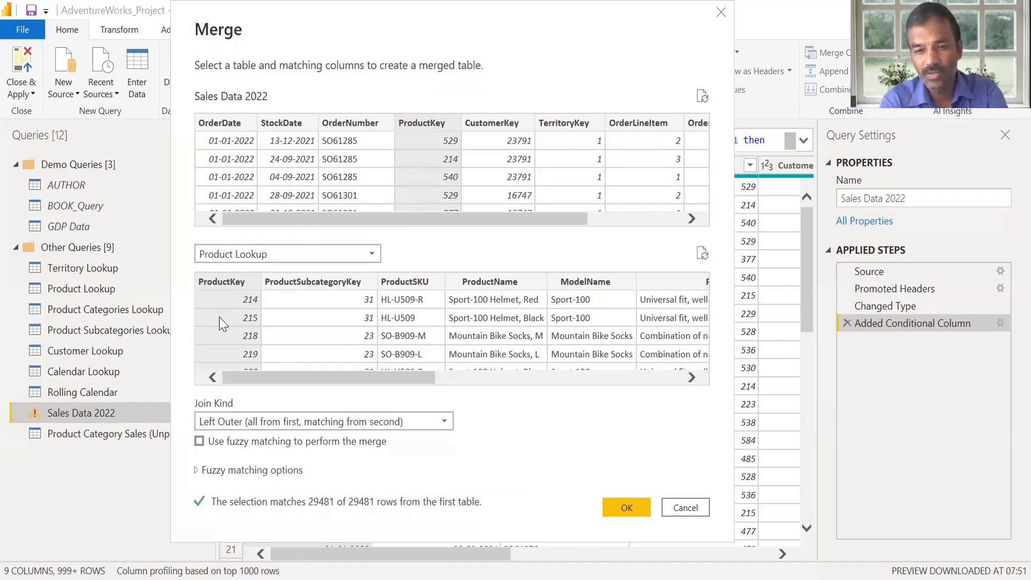
{"action": "left_click", "coordinate": [614, 501]}
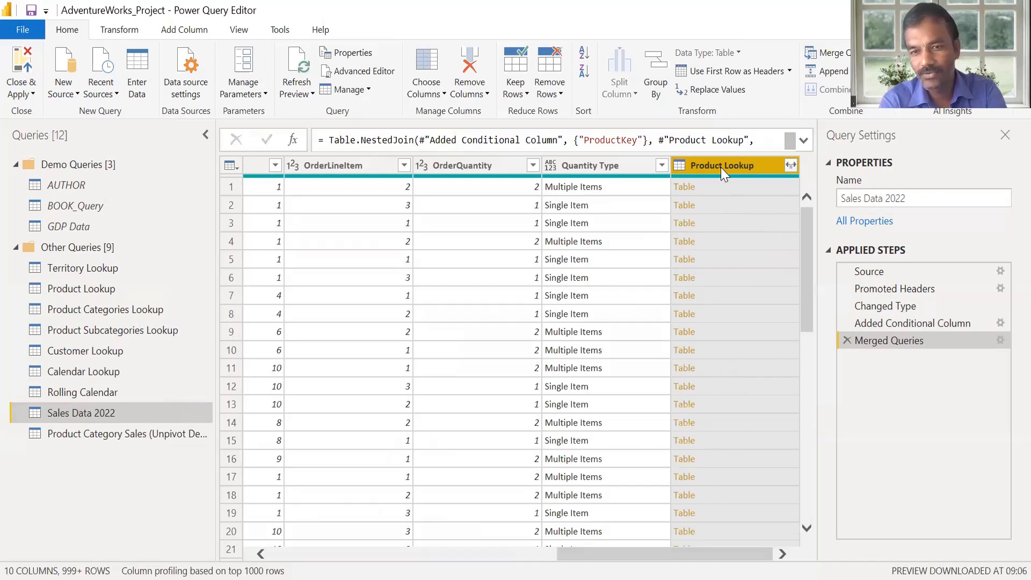
Step: Expand the merged Product Lookup column to only ProductKey, ProductColor and ProductCost, keeping the original column name as prefix
{"action": "left_click", "coordinate": [792, 166]}
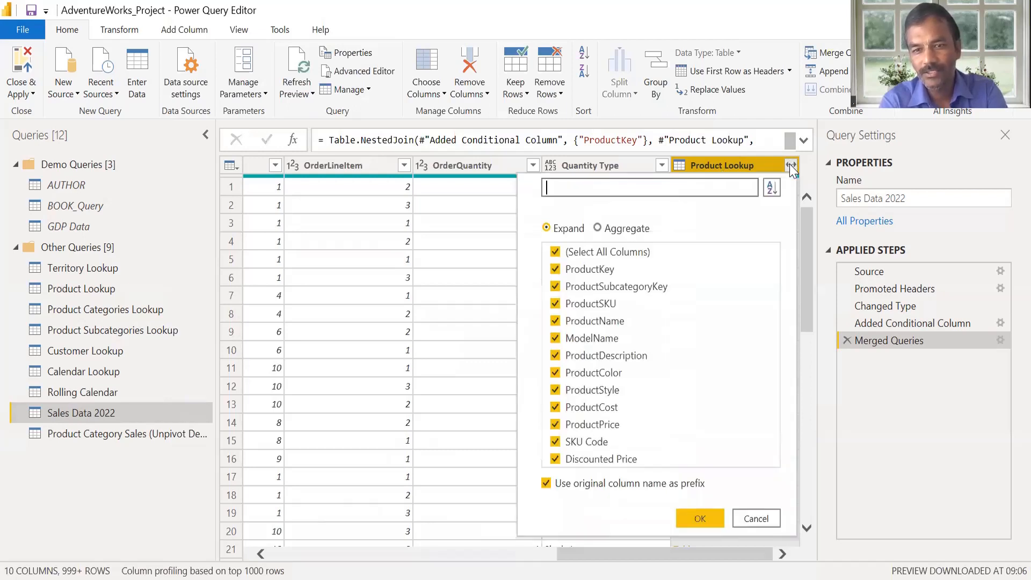
{"action": "left_click", "coordinate": [558, 254]}
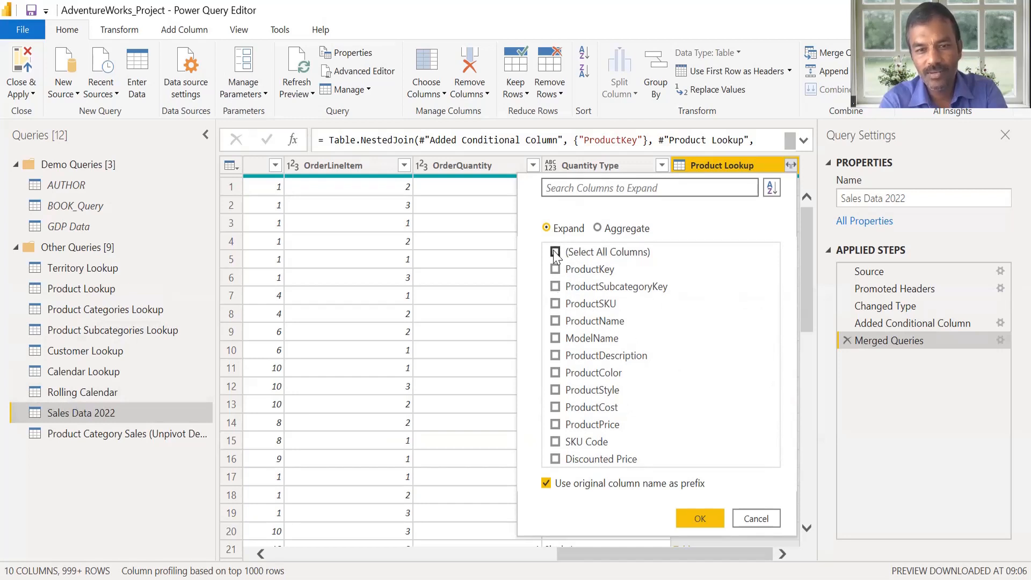
{"action": "left_click", "coordinate": [555, 270]}
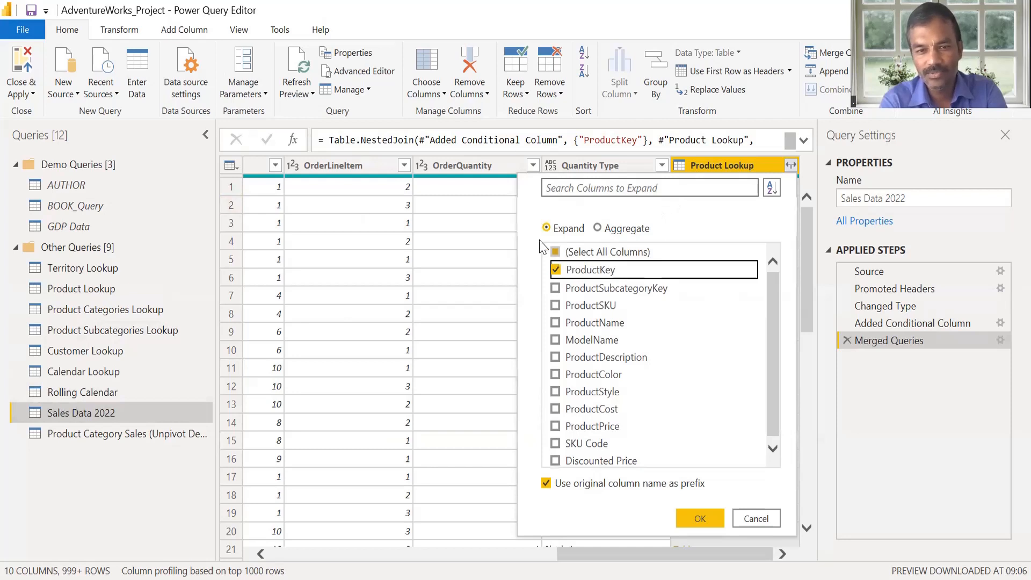
{"action": "left_click", "coordinate": [555, 374]}
{"action": "left_click", "coordinate": [555, 408]}
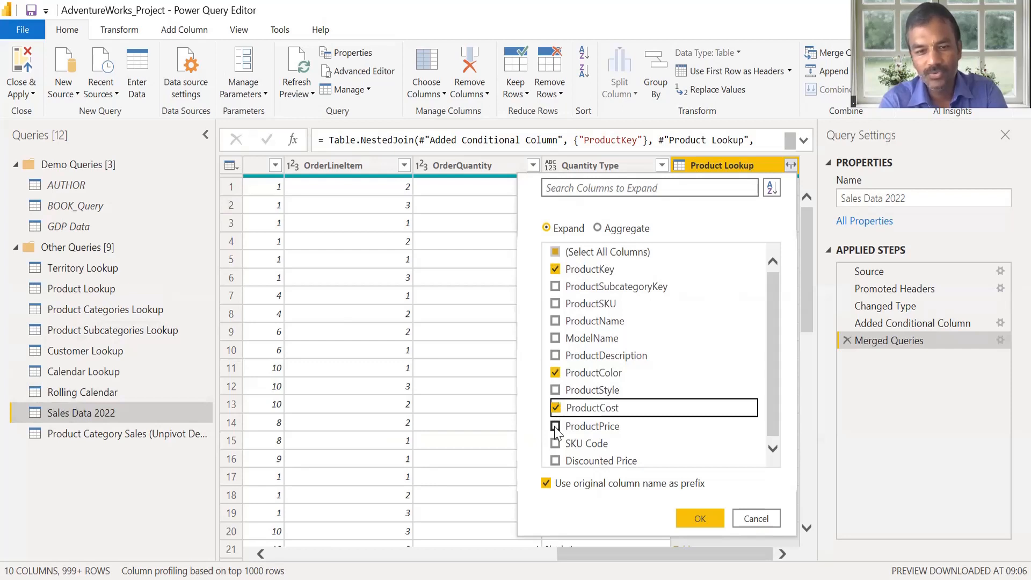
{"action": "left_click", "coordinate": [768, 378]}
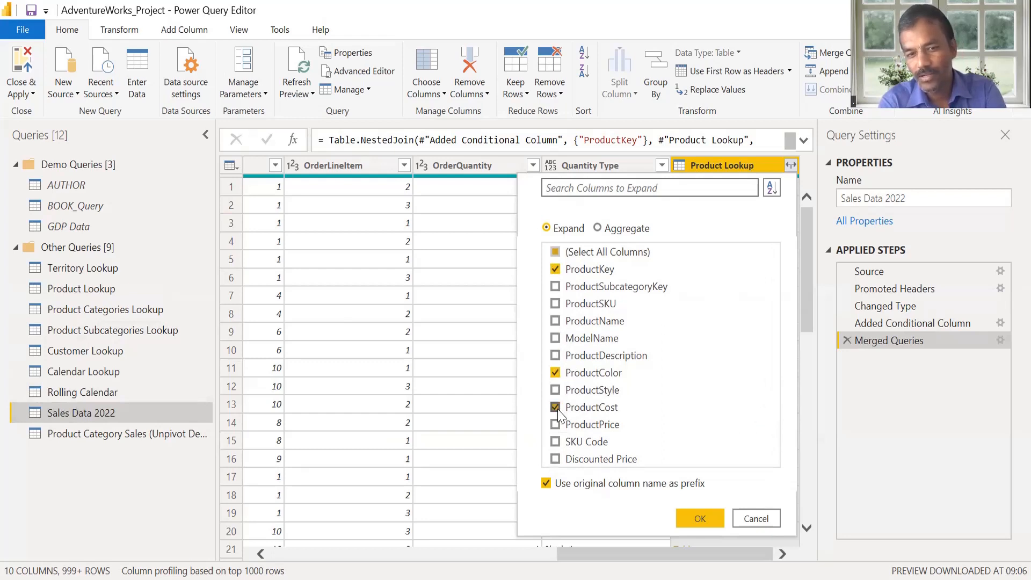
{"action": "left_click", "coordinate": [688, 515]}
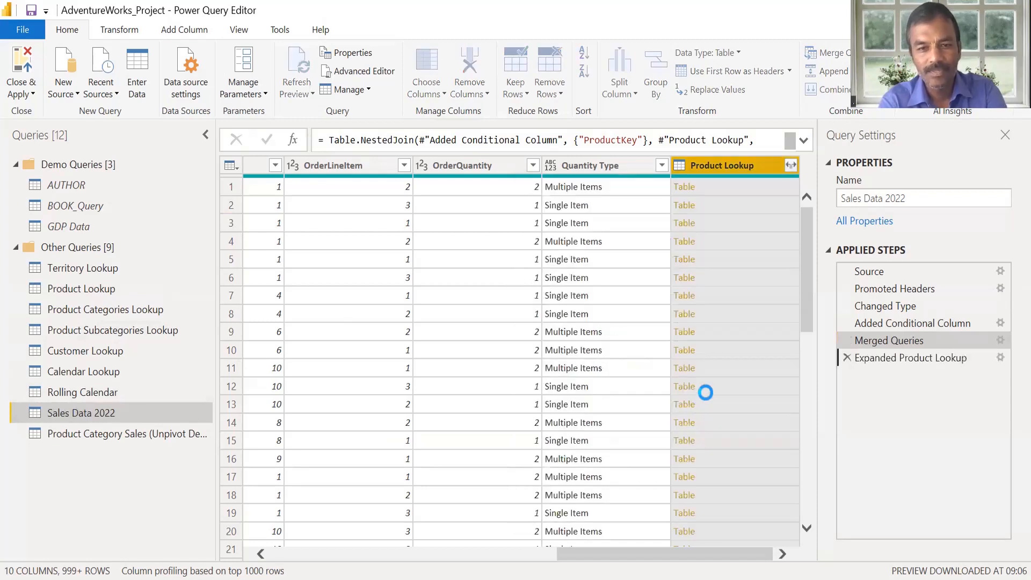
Step: Select the original Sales Data 2022 columns from Quantity Type back to OrderDate to review them
{"action": "left_click", "coordinate": [566, 350]}
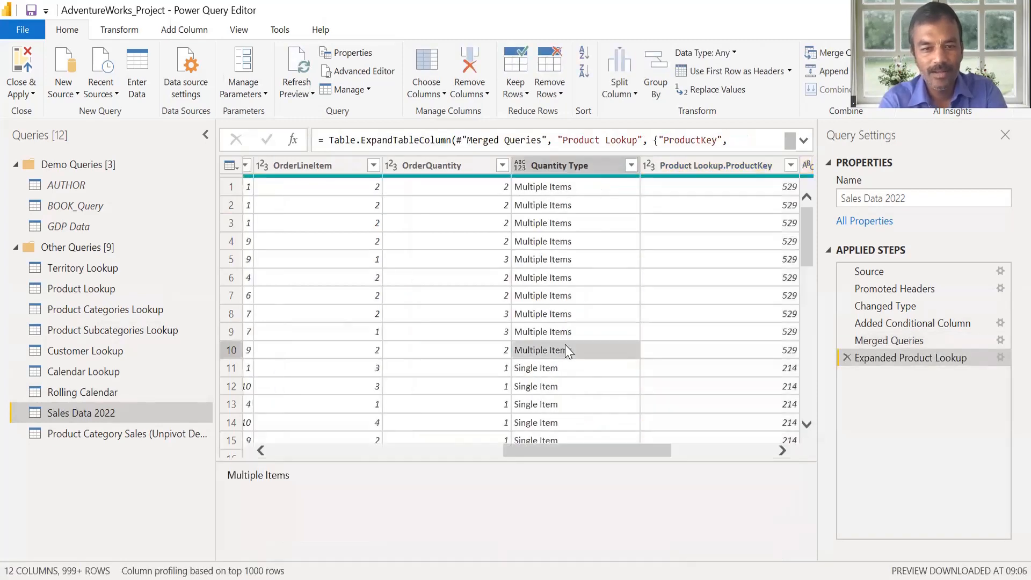
{"action": "left_click", "coordinate": [589, 169]}
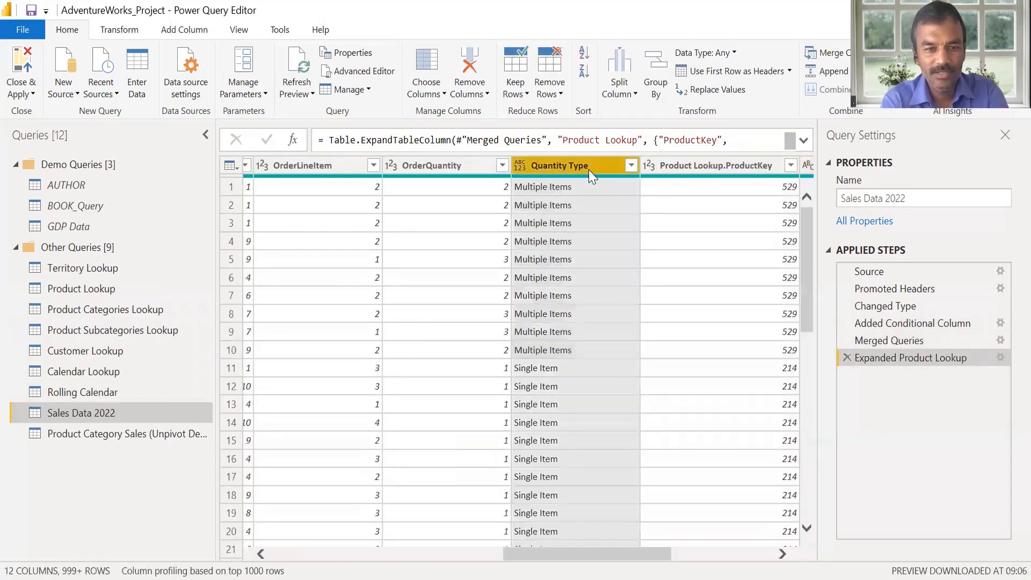
{"action": "key", "text": "shift+Left"}
{"action": "key", "text": "shift+Left"}
{"action": "key", "text": "shift+Left"}
{"action": "key", "text": "shift+Left"}
{"action": "key", "text": "shift+Left"}
{"action": "key", "text": "shift+Left"}
{"action": "key", "text": "shift+Left"}
{"action": "key", "text": "shift+Left"}
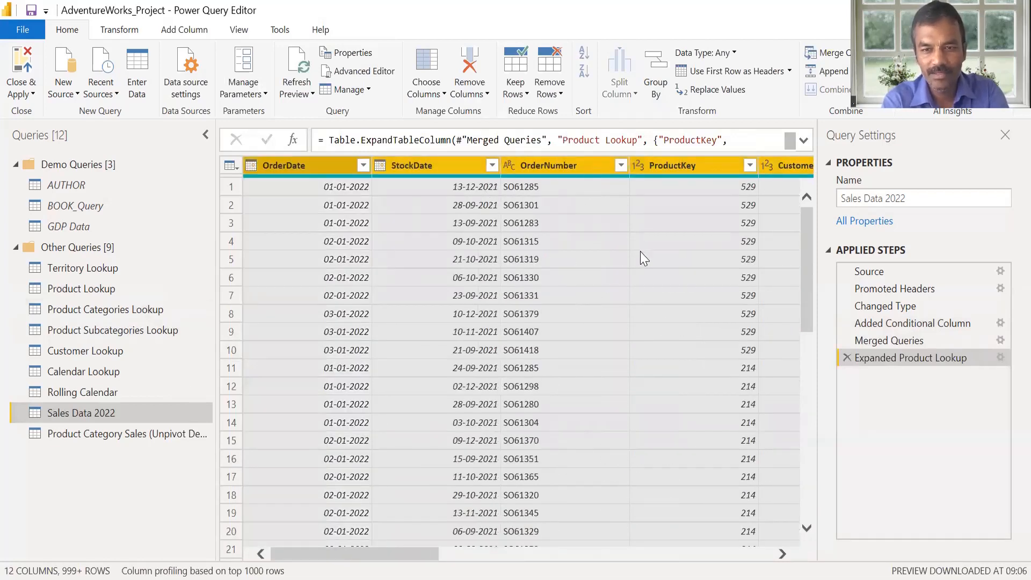
Step: Go through the columns to the expanded fields and select Product Lookup.ProductKey, Product Lookup.ProductColor and Product Lookup.ProductCost for review
{"action": "key", "text": "Right"}
{"action": "key", "text": "Right"}
{"action": "key", "text": "Right"}
{"action": "key", "text": "Right"}
{"action": "key", "text": "Right"}
{"action": "key", "text": "Right"}
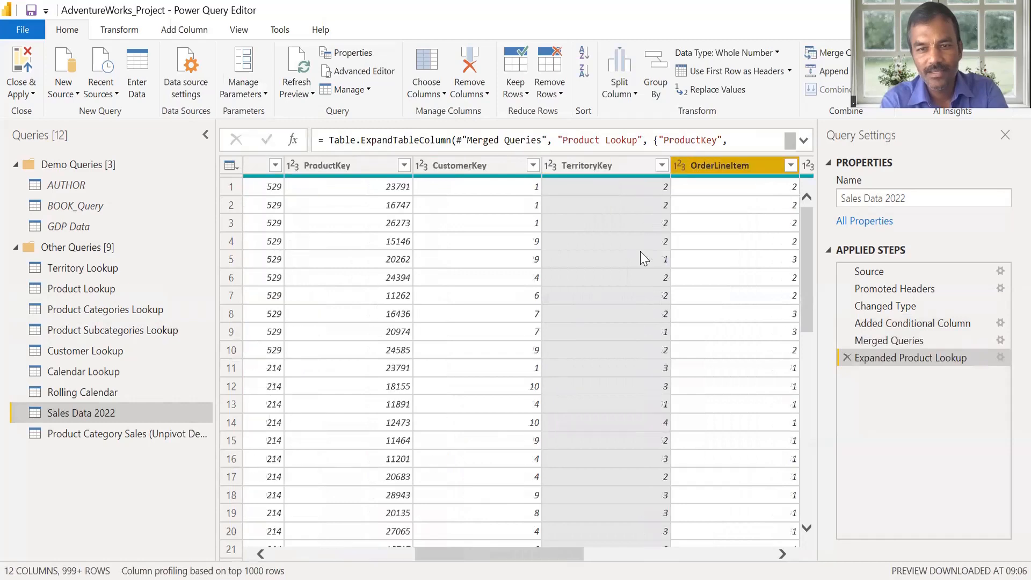
{"action": "key", "text": "Right"}
{"action": "key", "text": "Right"}
{"action": "key", "text": "Right"}
{"action": "key", "text": "Left"}
{"action": "key", "text": "Right"}
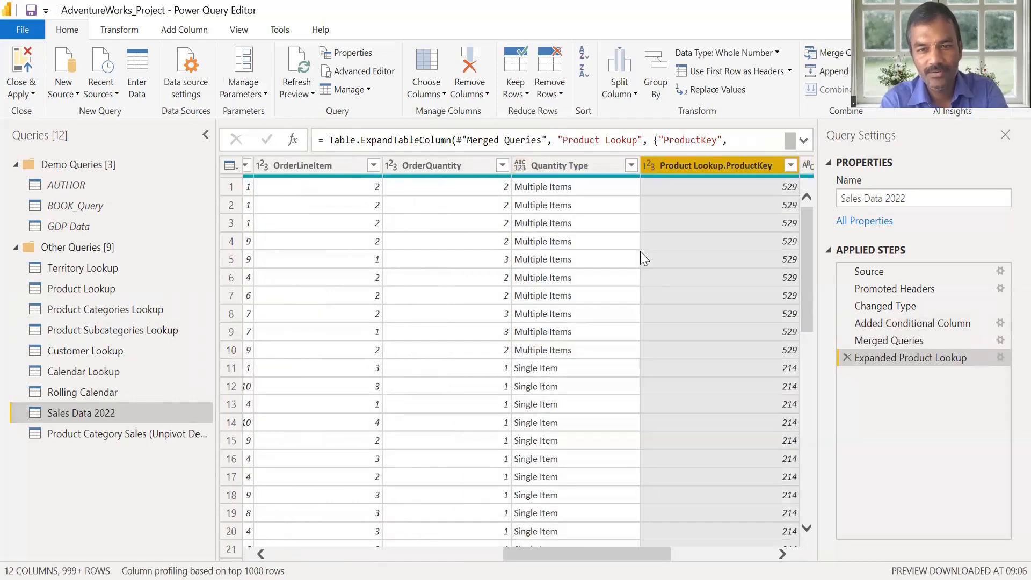
{"action": "key", "text": "Left"}
{"action": "key", "text": "Right"}
{"action": "key", "text": "Left"}
{"action": "key", "text": "Right"}
{"action": "key", "text": "Right"}
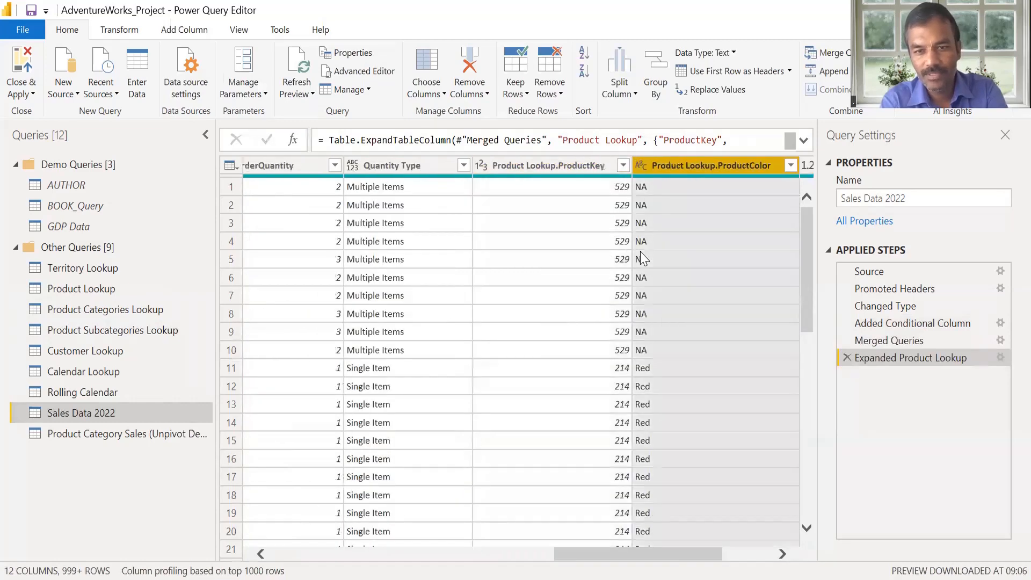
{"action": "key", "text": "Right"}
{"action": "key", "text": "Left"}
{"action": "key", "text": "Left"}
{"action": "key", "text": "Right"}
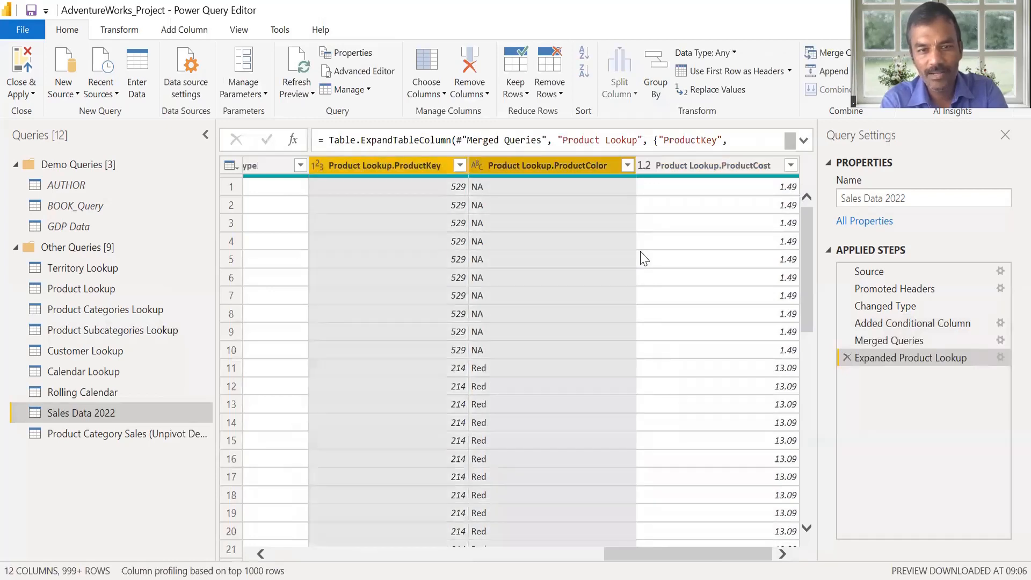
{"action": "key", "text": "shift+Right"}
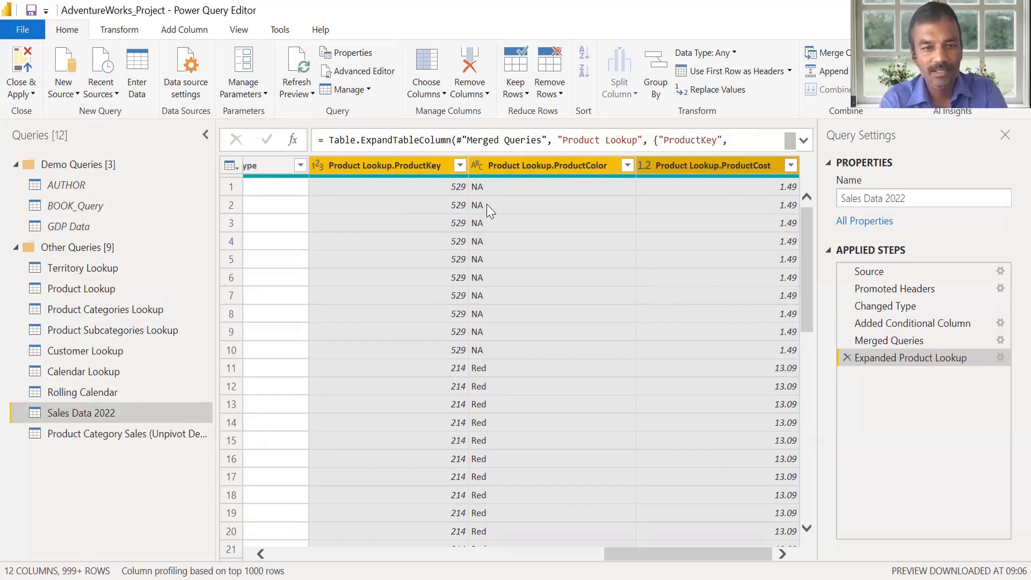
Step: Compare the Product Lookup.ProductKey values with the original ProductKey column and check the matching product color and cost
{"action": "left_click", "coordinate": [432, 220]}
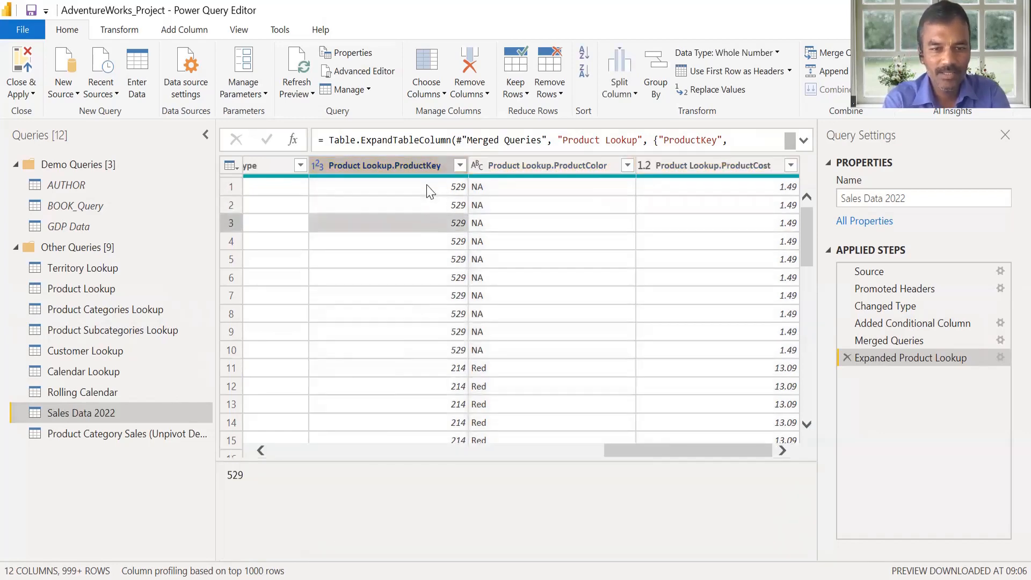
{"action": "key", "text": "Down"}
{"action": "key", "text": "Down"}
{"action": "key", "text": "Up"}
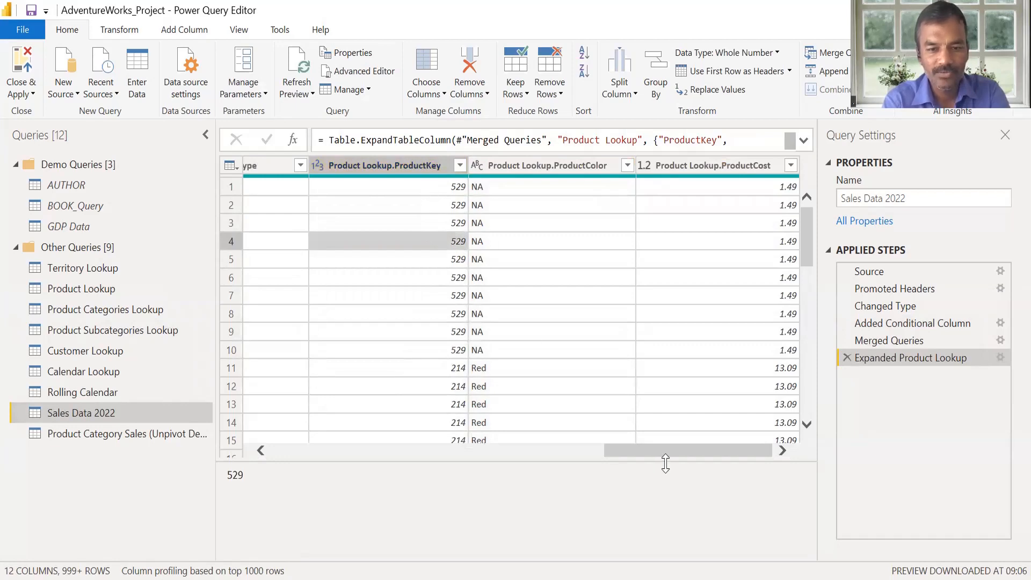
{"action": "left_click_drag", "start_coordinate": [695, 450], "coordinate": [317, 452]}
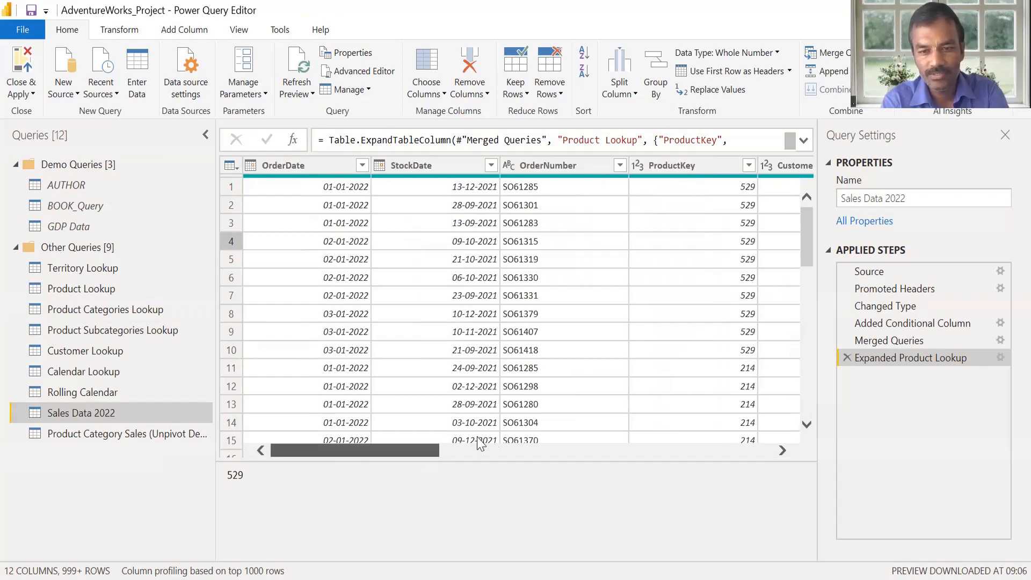
{"action": "left_click_drag", "start_coordinate": [477, 439], "coordinate": [739, 439]}
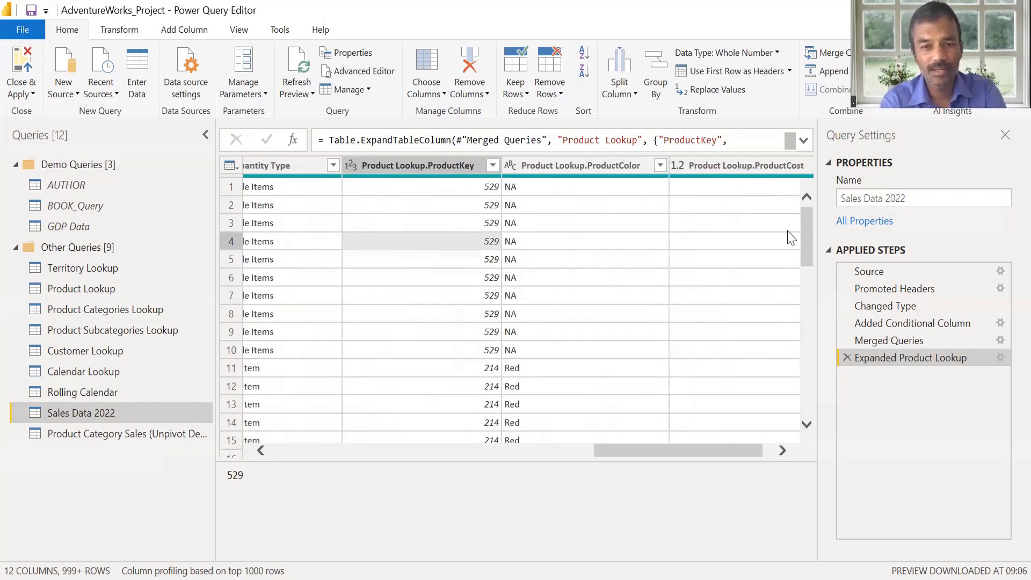
{"action": "left_click_drag", "start_coordinate": [718, 451], "coordinate": [690, 452]}
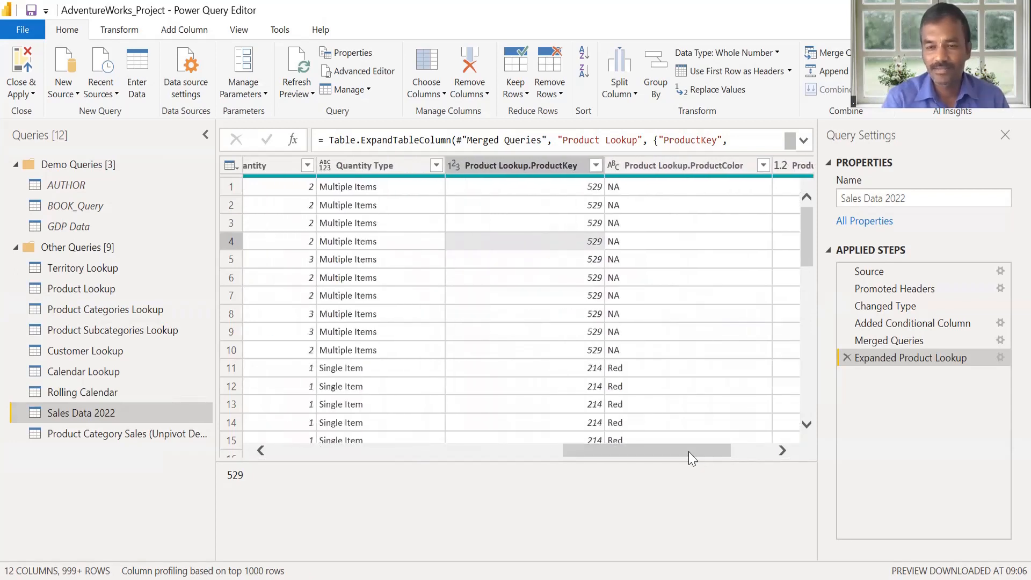